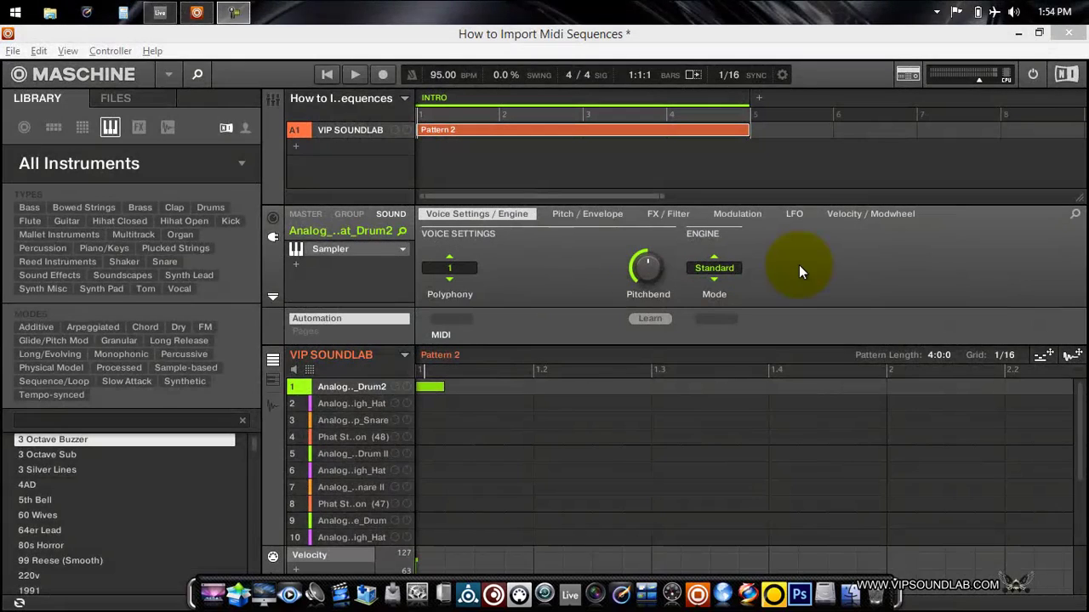
# Leave Maschine and bring Ableton Live 9 Suite's empty Untitled set to the front
pyautogui.click(799, 266)
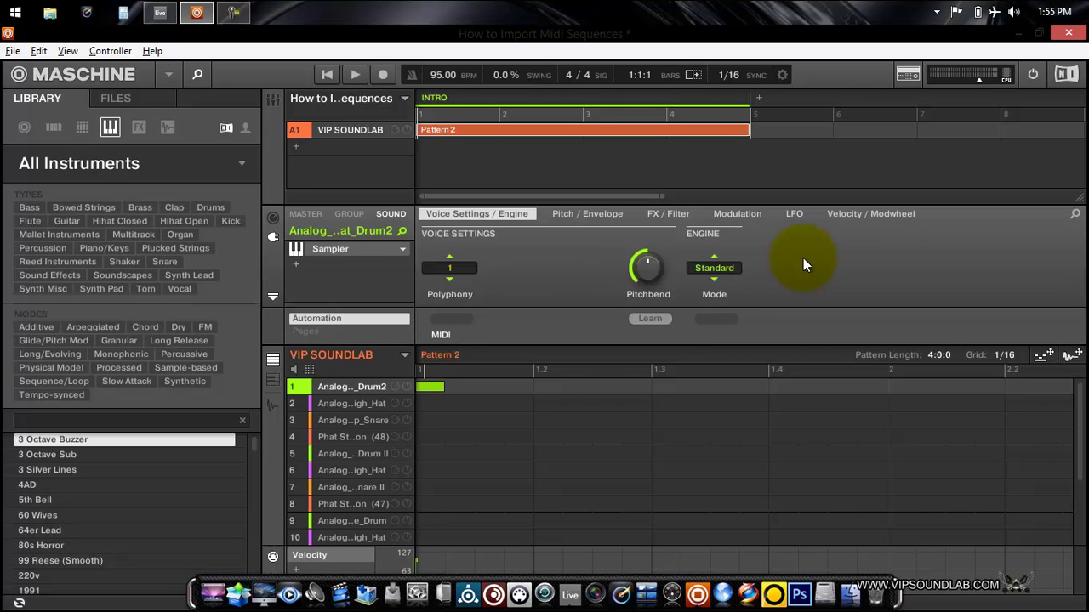
pyautogui.hotkey('alt', 'Tab')
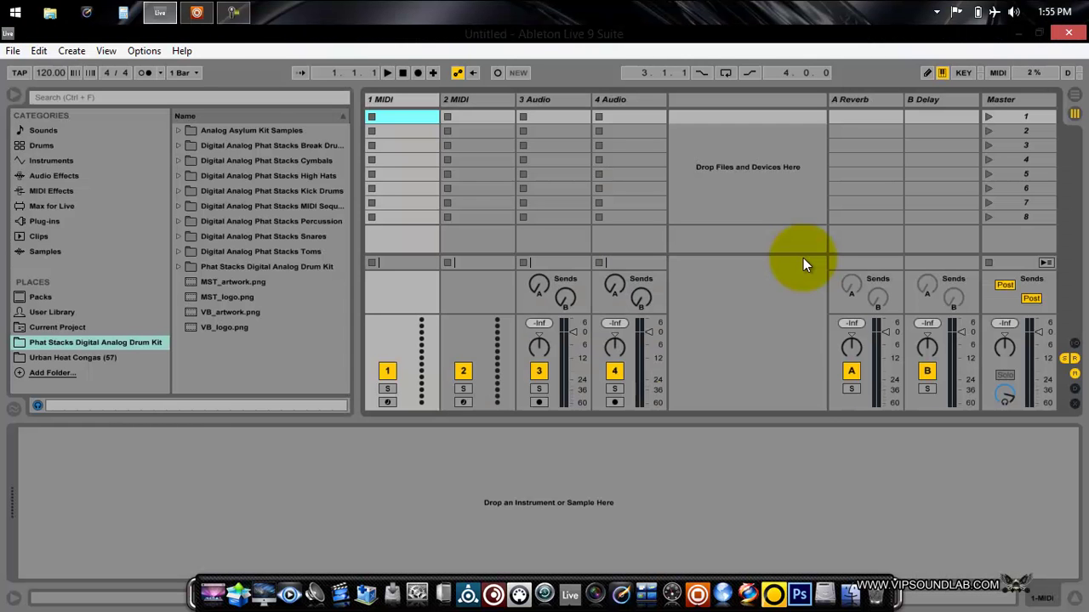
# Show the Arrangement zoomed to bars 1–15 and open recent set 'How to Import Midi in Maschine 2.0.als'
pyautogui.click(1074, 96)
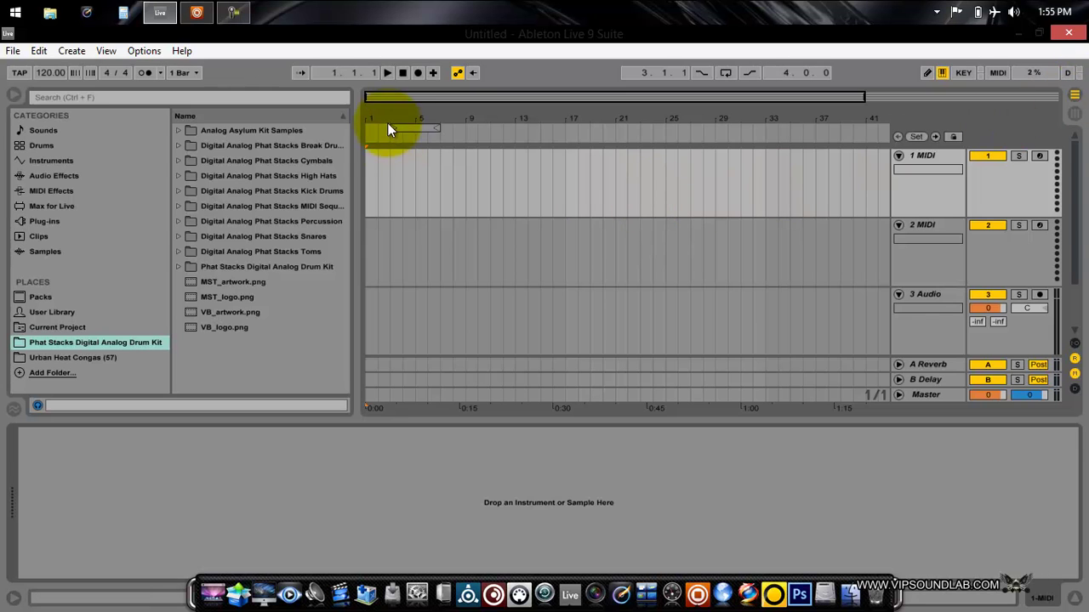
pyautogui.moveTo(395, 115)
pyautogui.mouseDown()
pyautogui.moveTo(477, 122)
pyautogui.moveTo(389, 125)
pyautogui.mouseUp()
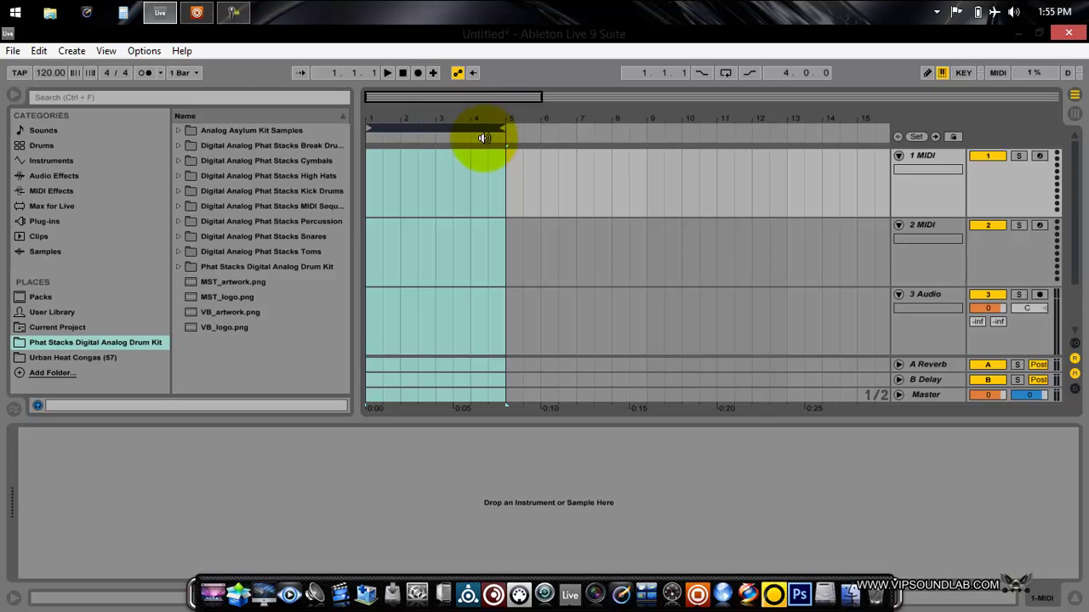
pyautogui.click(13, 51)
pyautogui.moveTo(38, 53)
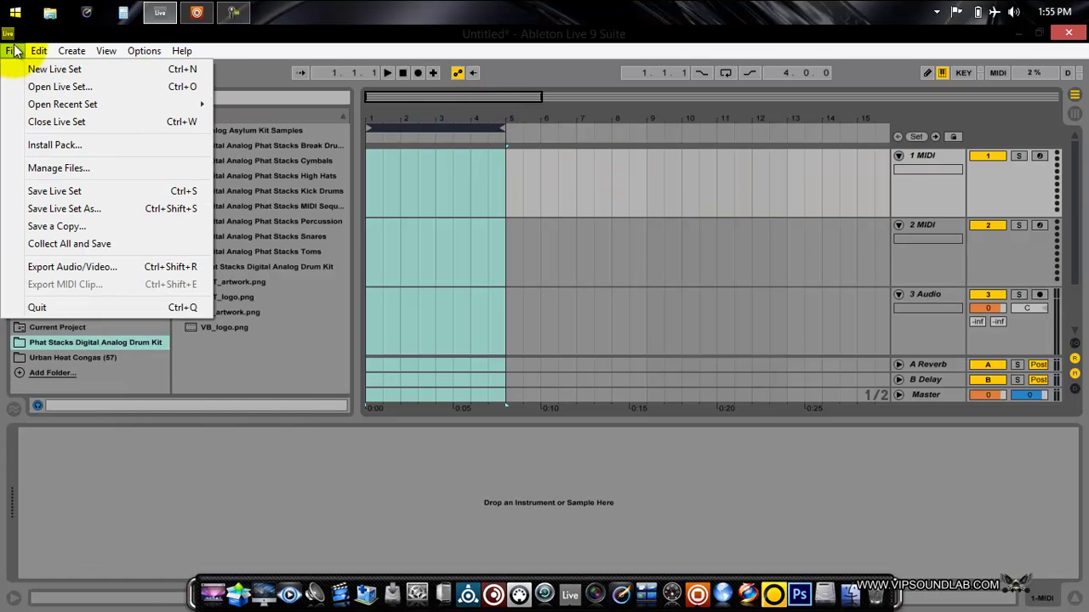
pyautogui.moveTo(121, 99)
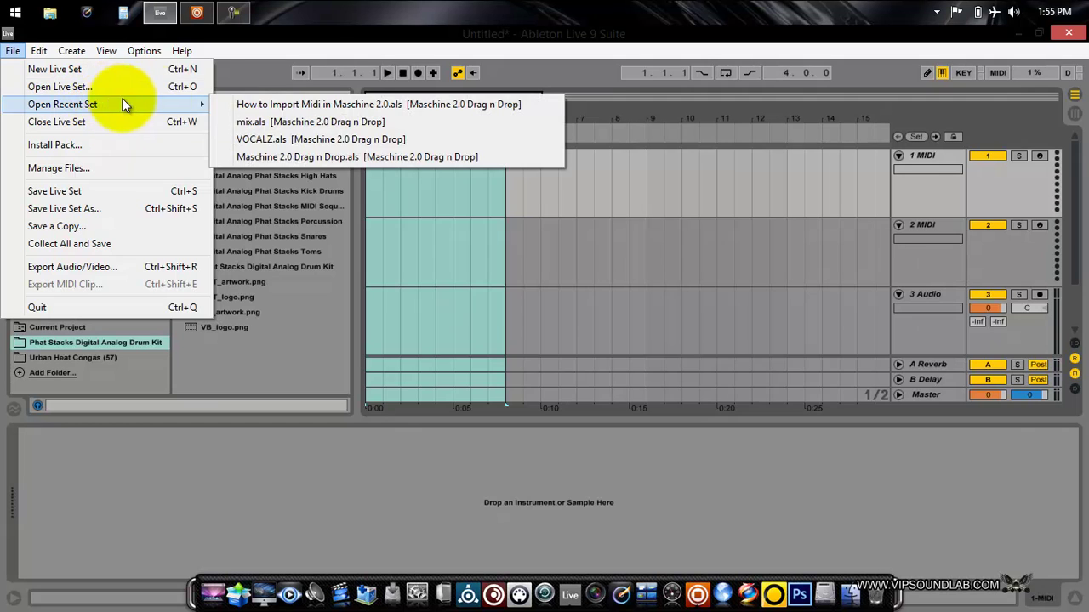
pyautogui.click(240, 104)
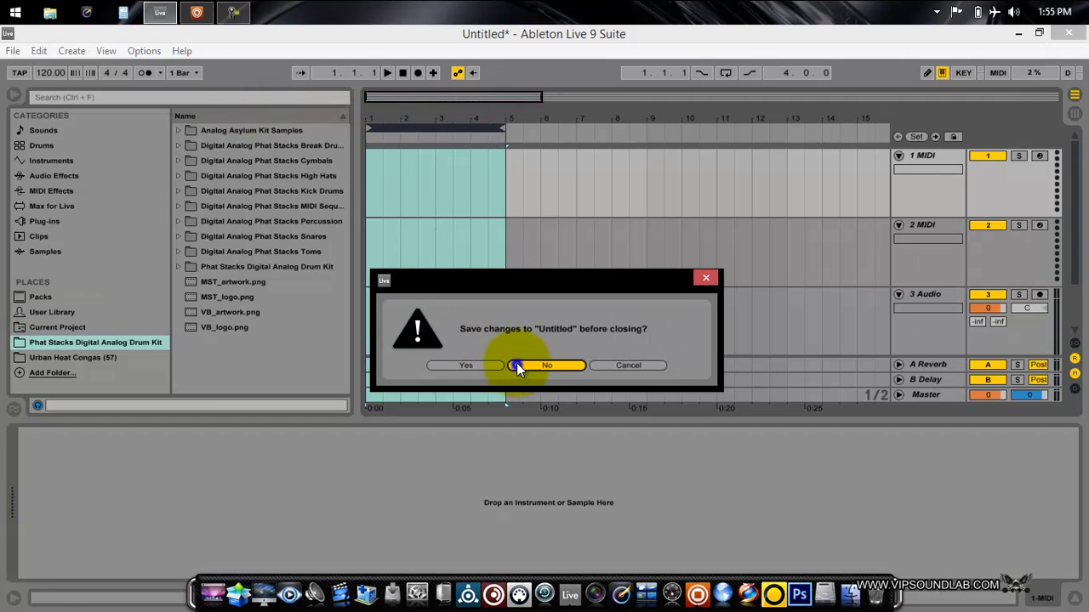
# Discard the Untitled set's changes and select the 4-bar loop span from bar 1 to 5
pyautogui.click(517, 364)
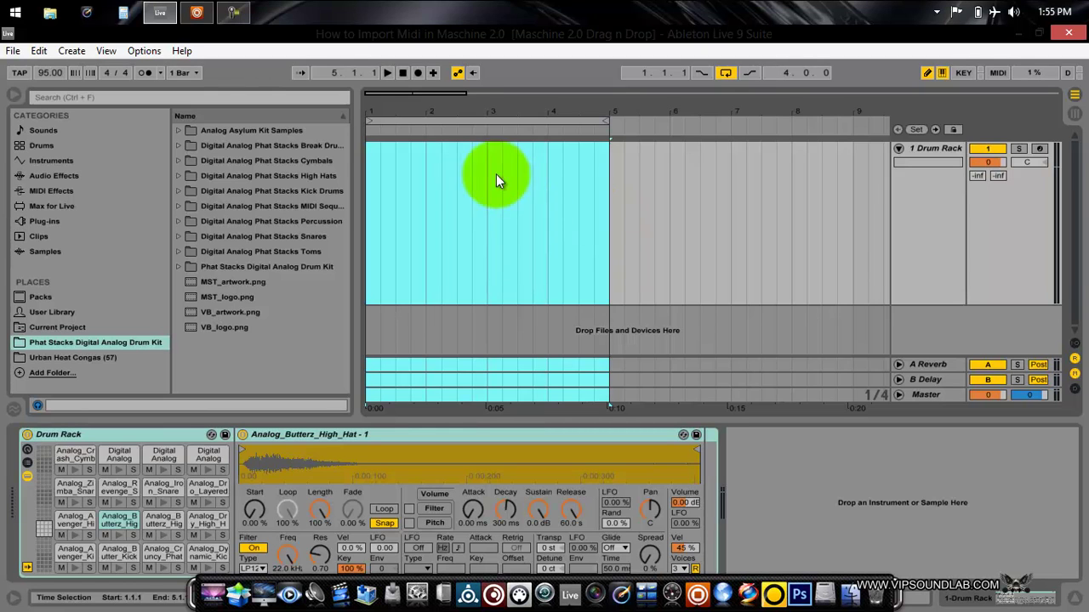
pyautogui.click(475, 119)
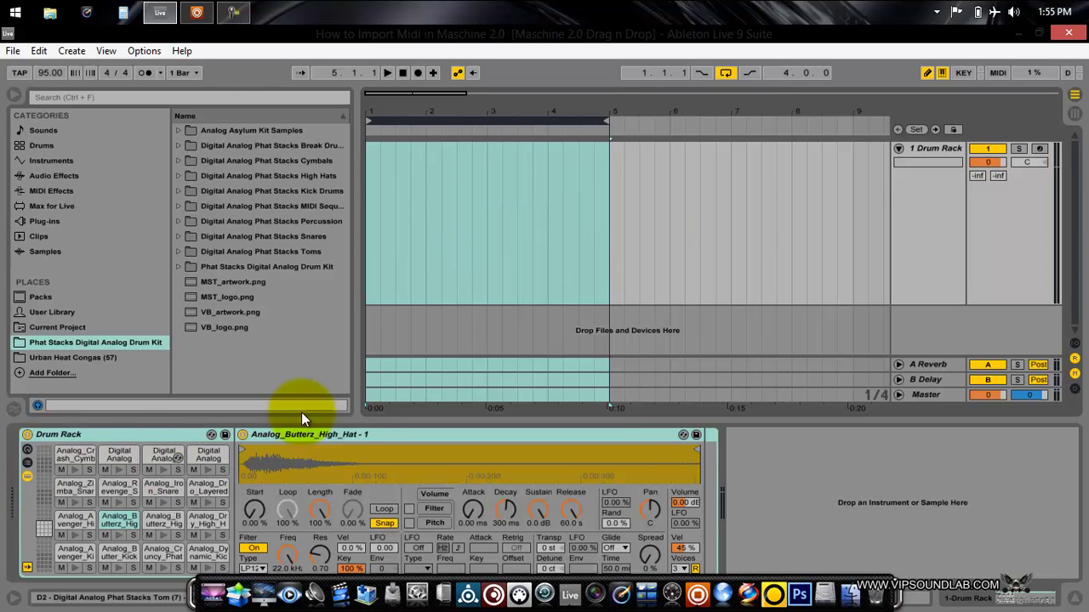
# Insert an empty four-bar MIDI clip on the Drum Rack track and open it in the note editor
pyautogui.rightClick(484, 193)
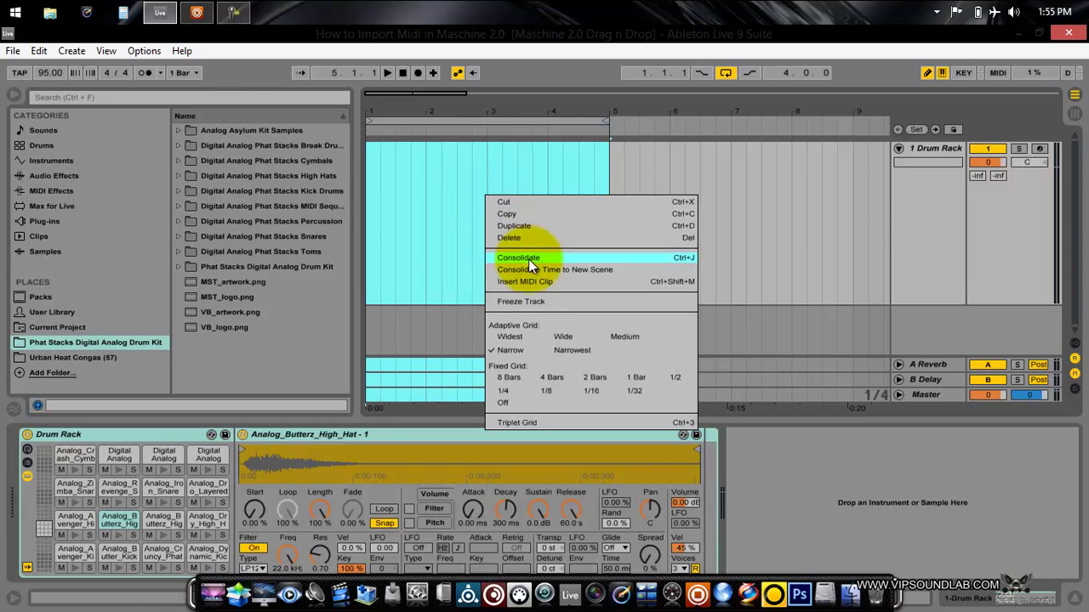
pyautogui.click(536, 282)
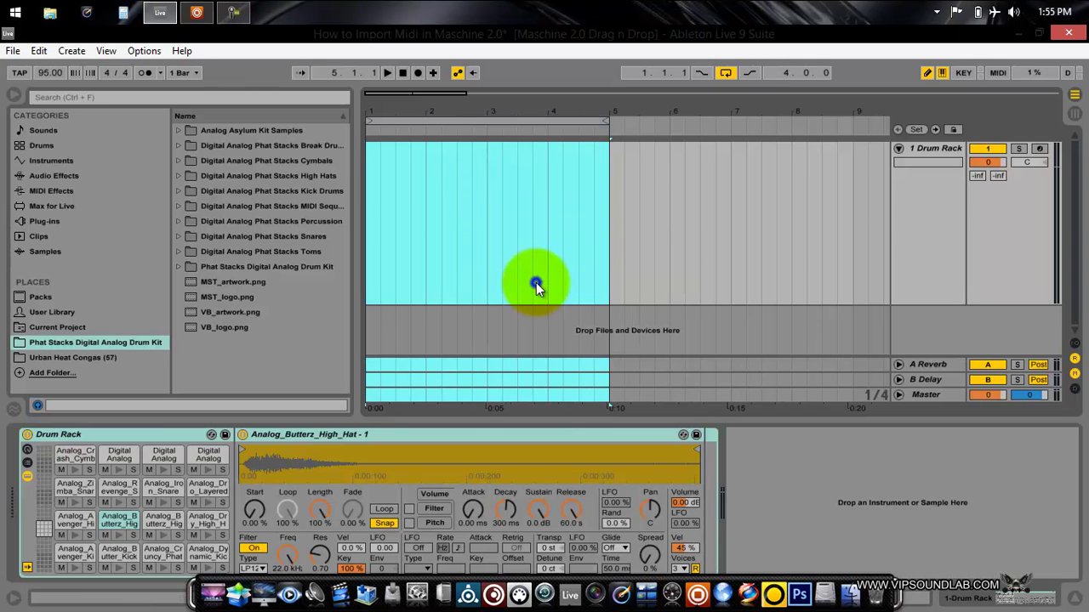
pyautogui.doubleClick(479, 151)
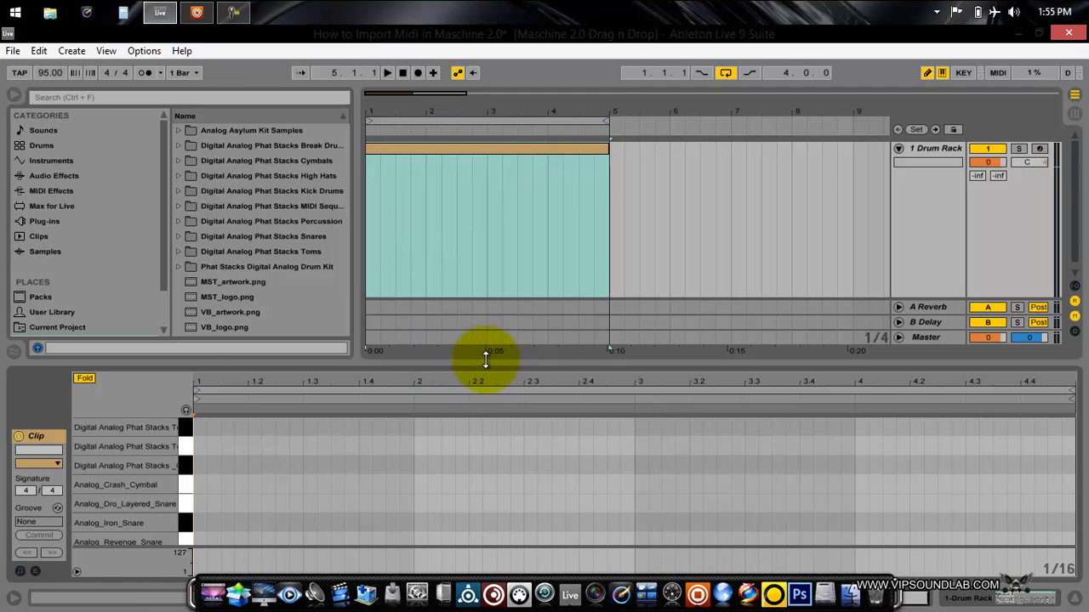
# Enlarge the MIDI note editor and set its fixed grid to 1/8
pyautogui.moveTo(485, 359); pyautogui.dragTo(494, 227)
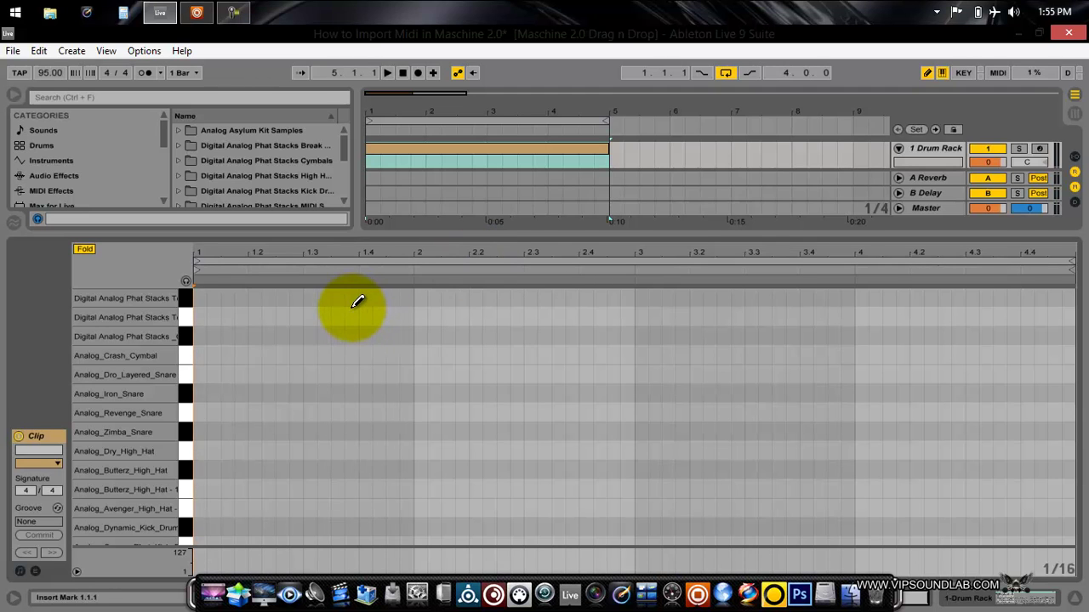
pyautogui.rightClick(245, 414)
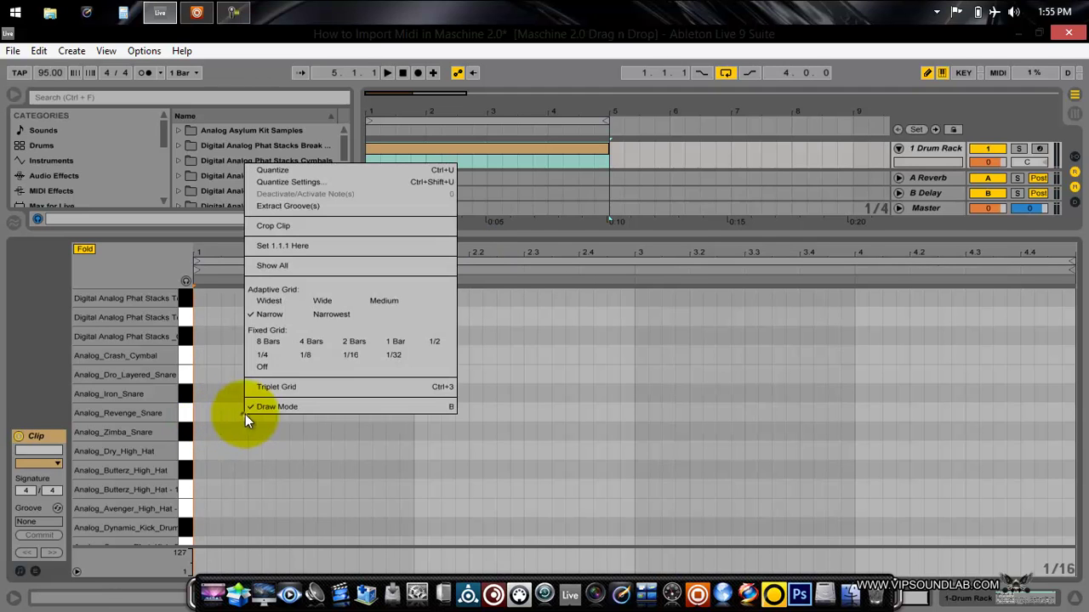
pyautogui.click(307, 354)
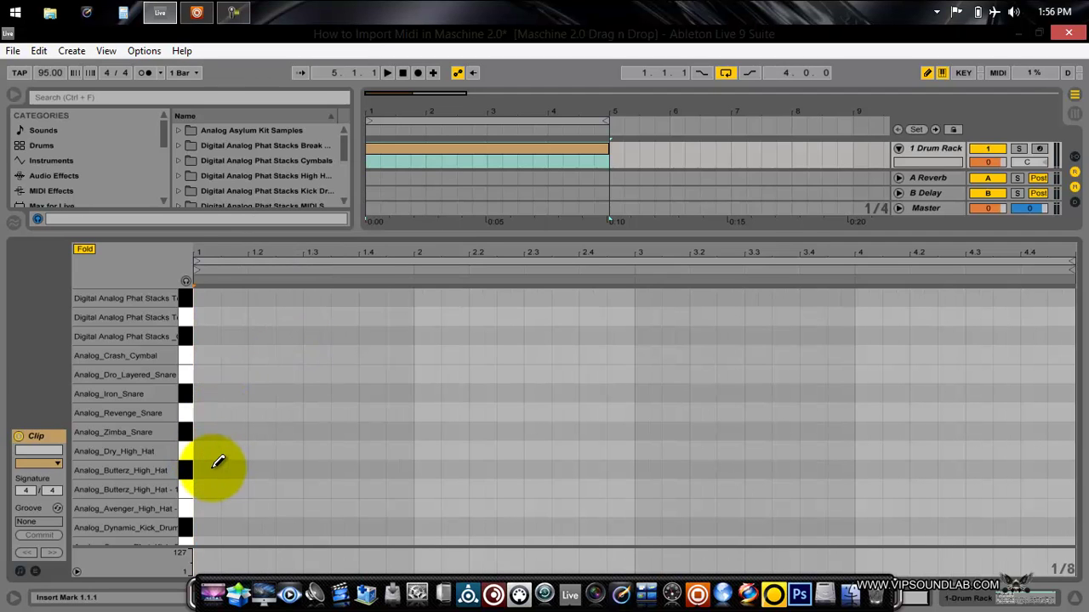
# Draw eighth-note Analog_Butterz_High_Hat notes across all four bars and audition them
pyautogui.click(216, 466)
pyautogui.moveTo(218, 462)
pyautogui.mouseDown()
pyautogui.moveTo(448, 447)
pyautogui.moveTo(738, 471)
pyautogui.moveTo(1062, 462)
pyautogui.mouseUp()
pyautogui.click(390, 72)
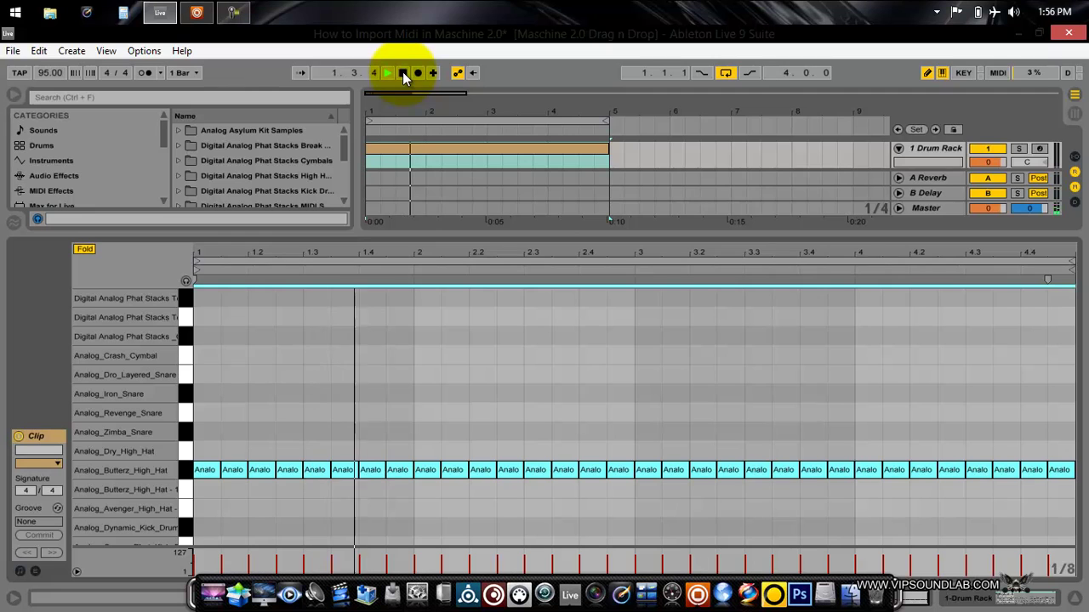
pyautogui.click(403, 72)
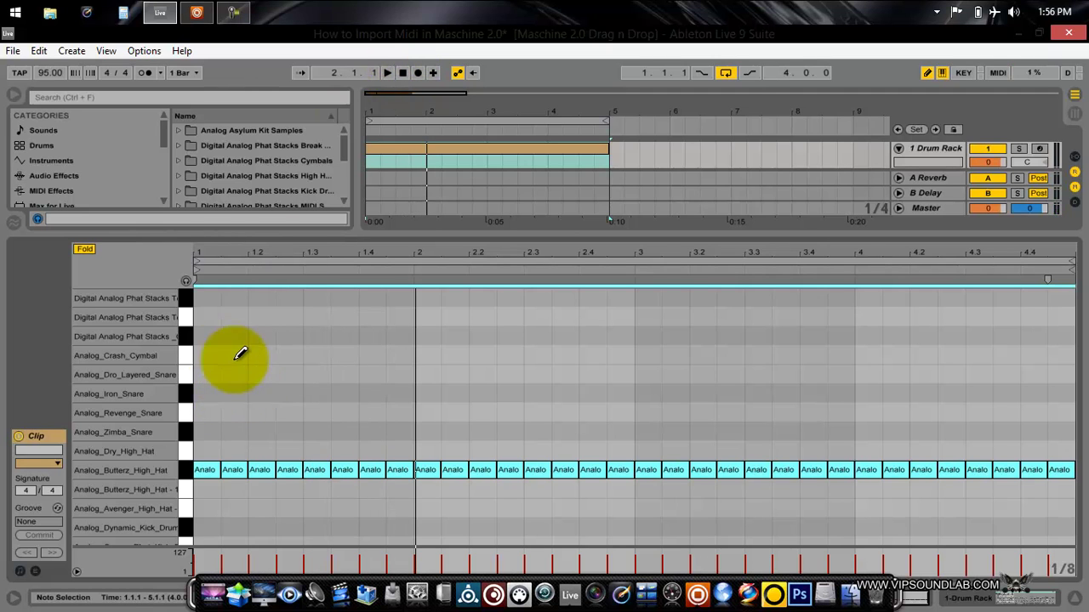
pyautogui.scroll(-2, 244, 391)
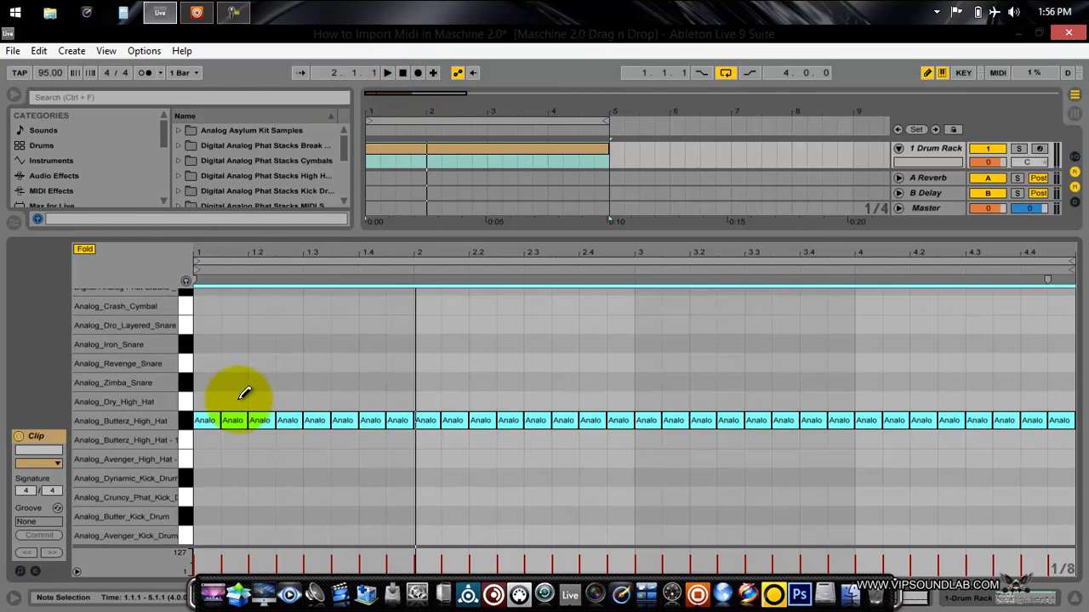
# Add Analog_Revenge_Snare hits on beats 2 and 4 of bars 1–4, removing a stray note, then play
pyautogui.click(259, 363)
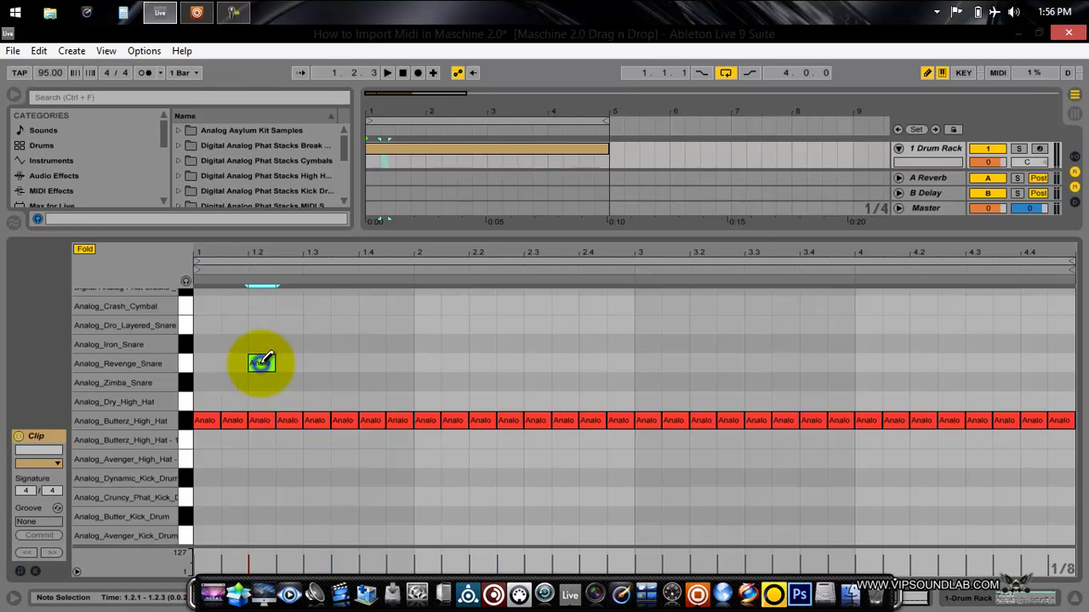
pyautogui.click(426, 363)
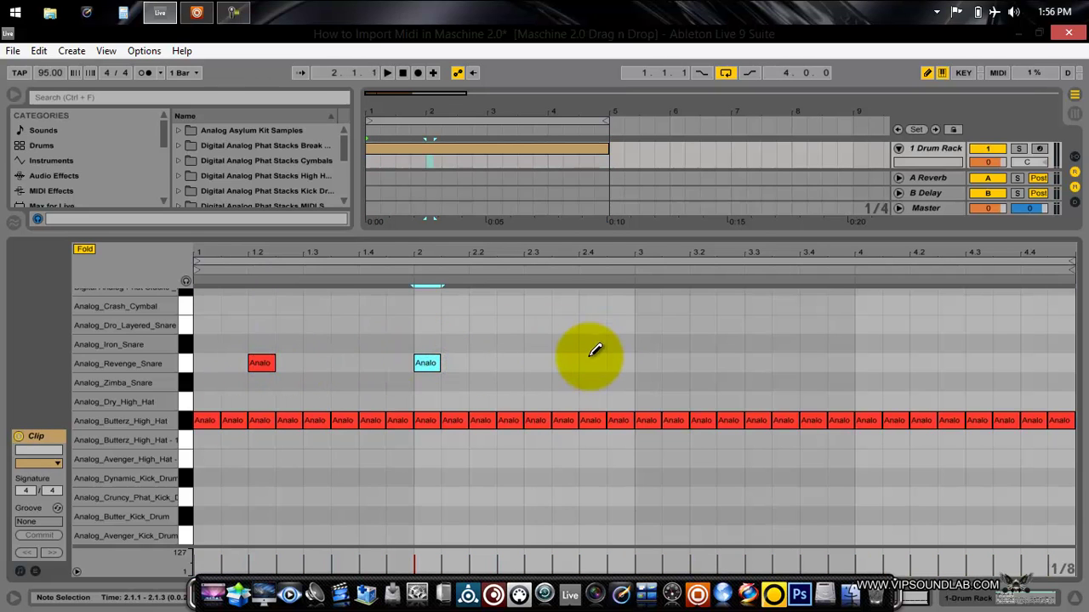
pyautogui.click(431, 363)
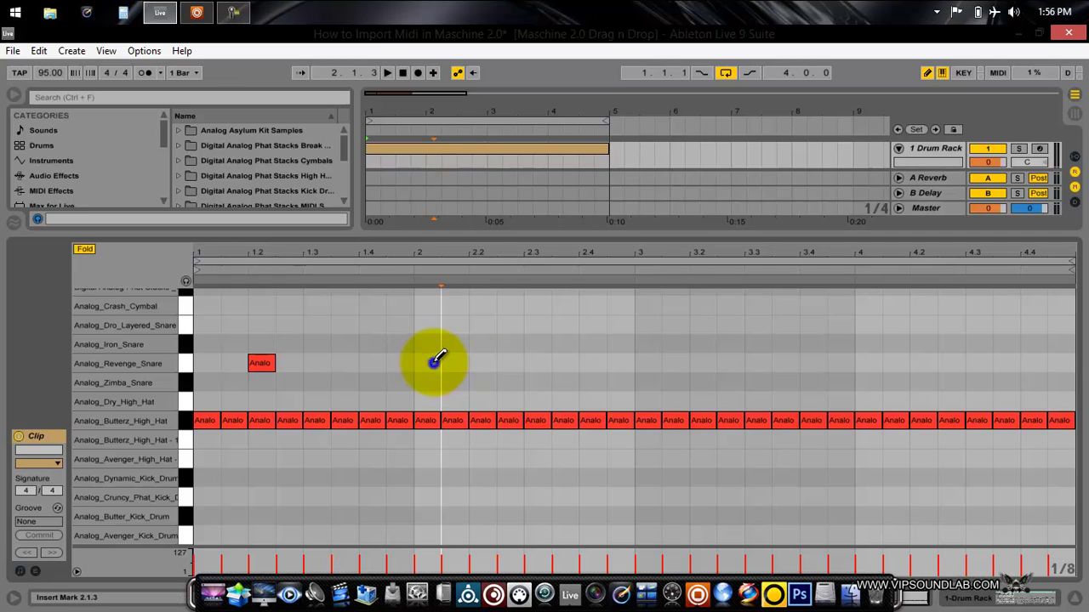
pyautogui.click(481, 363)
pyautogui.click(591, 364)
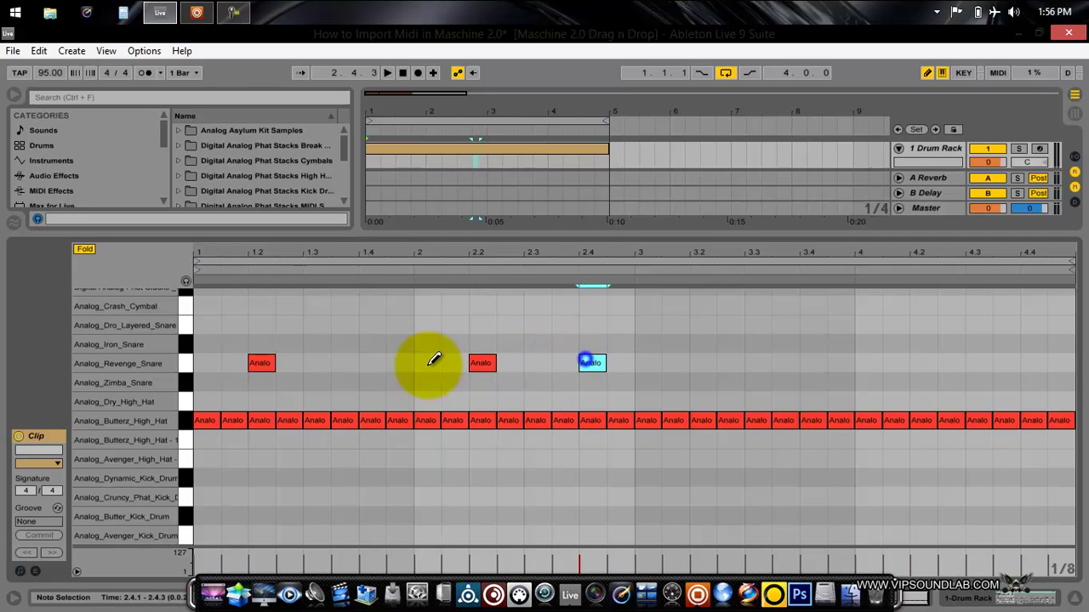
pyautogui.click(371, 362)
pyautogui.click(702, 364)
pyautogui.click(813, 361)
pyautogui.click(922, 362)
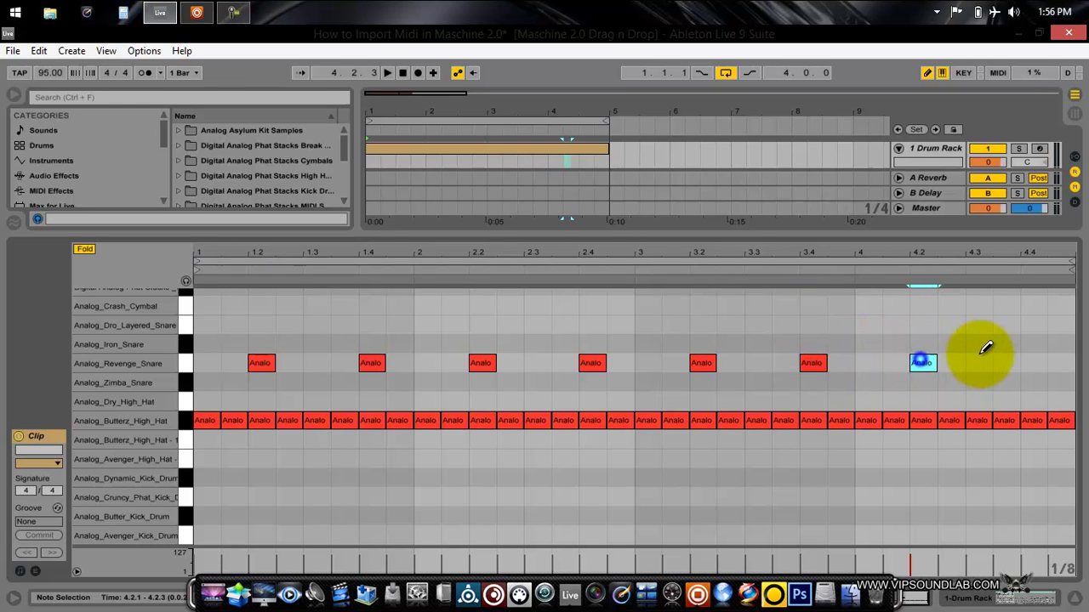
pyautogui.click(1032, 362)
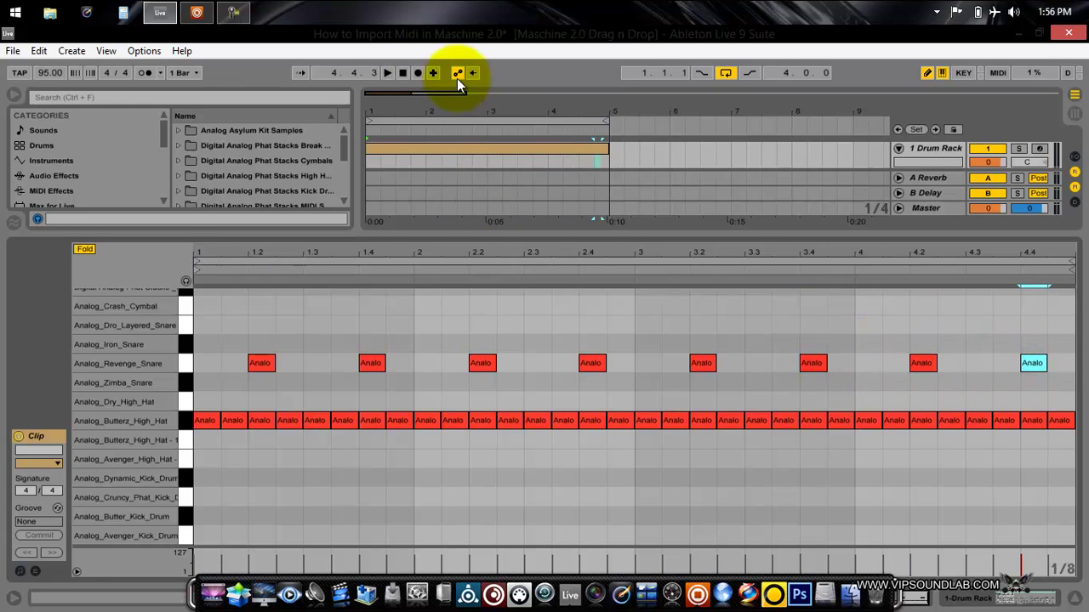
pyautogui.click(387, 74)
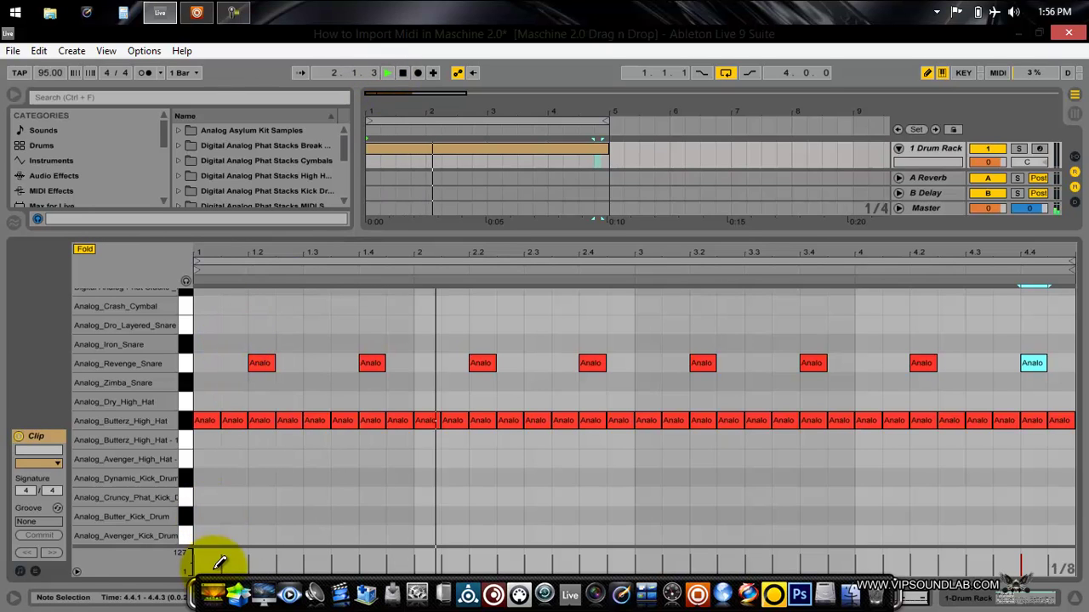
# Add Analog_Butter_Kick_Drum hits on the downbeat and beat-3 off-beat of bars 1 and 2
pyautogui.click(213, 516)
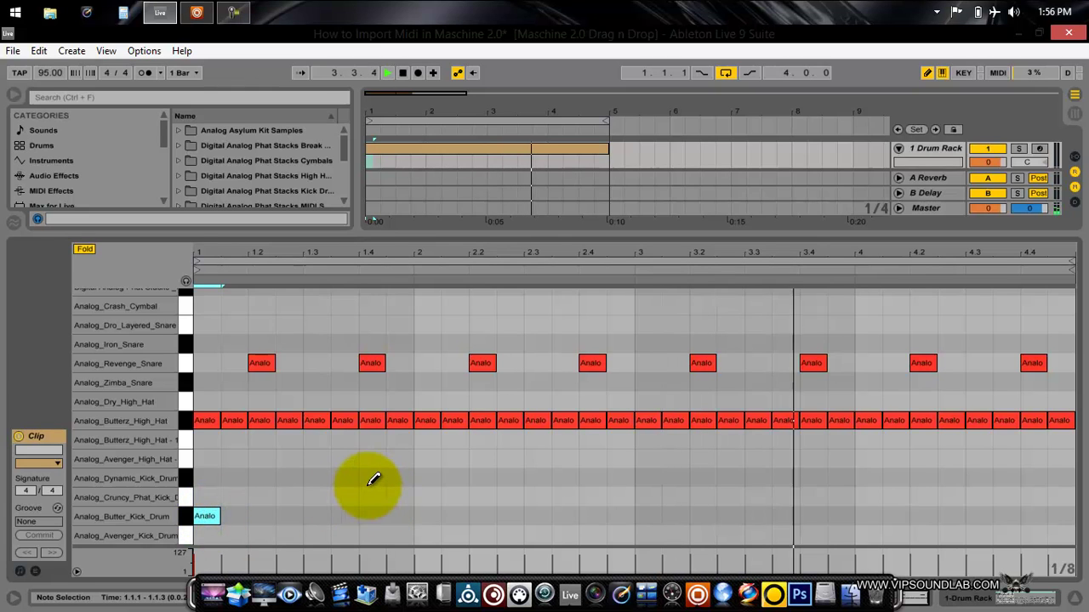
pyautogui.press('space')
pyautogui.press('space')
pyautogui.click(344, 516)
pyautogui.press('space')
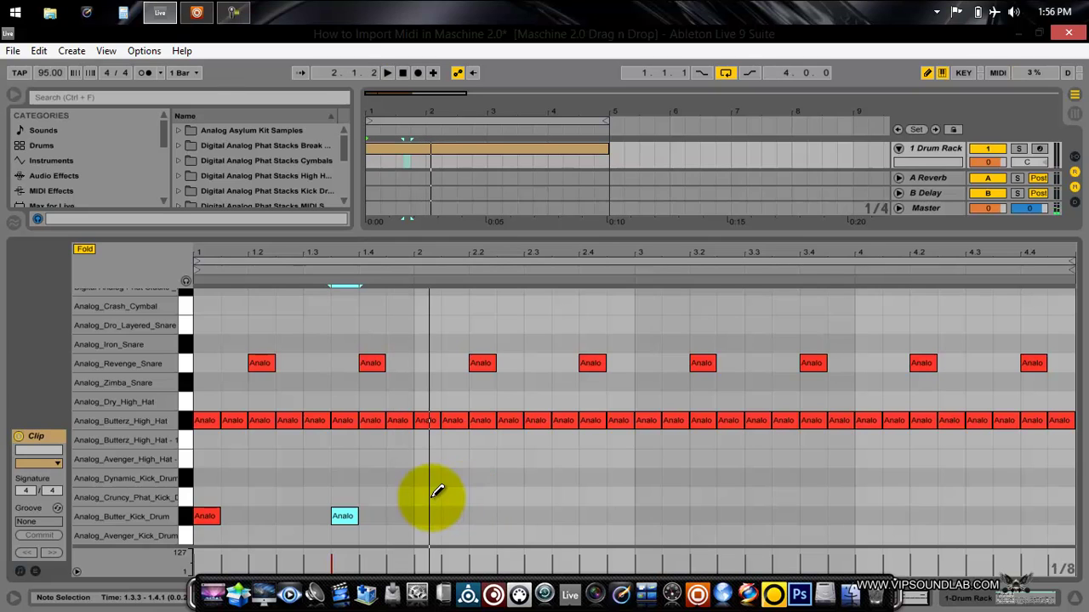
pyautogui.click(428, 514)
pyautogui.press('space')
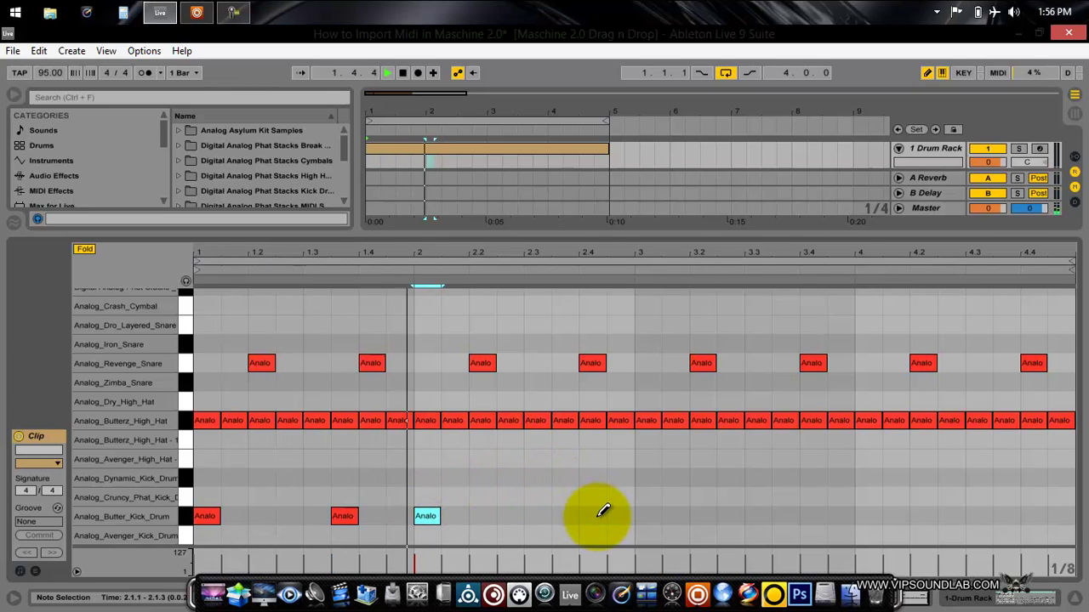
pyautogui.click(564, 516)
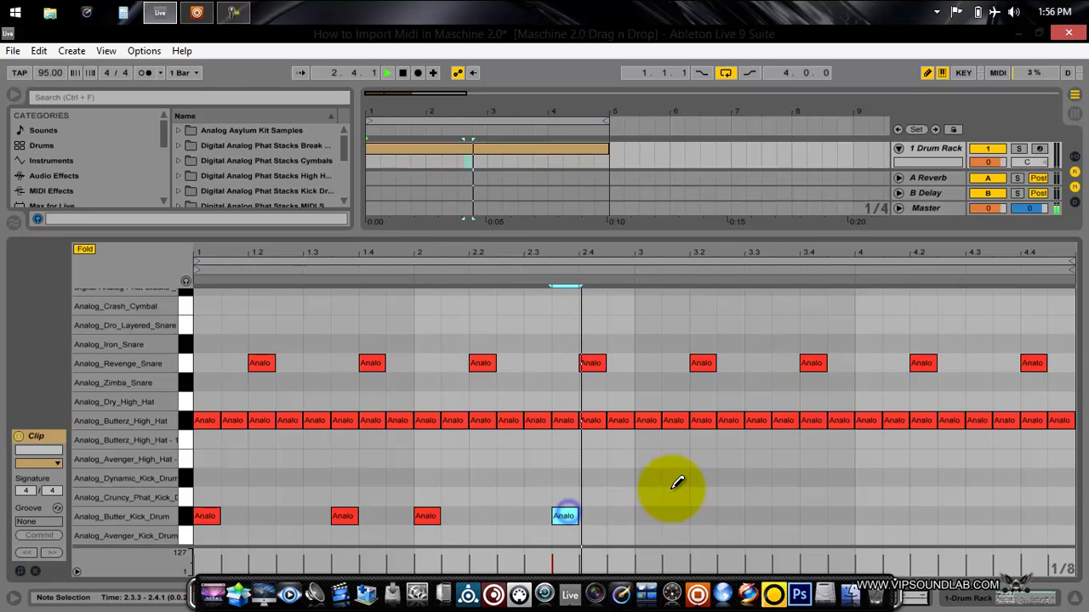
pyautogui.press('space')
# Add kick hits on the downbeat and beat-3 off-beat of bars 3 and 4, then stop playback
pyautogui.click(648, 514)
pyautogui.press('space')
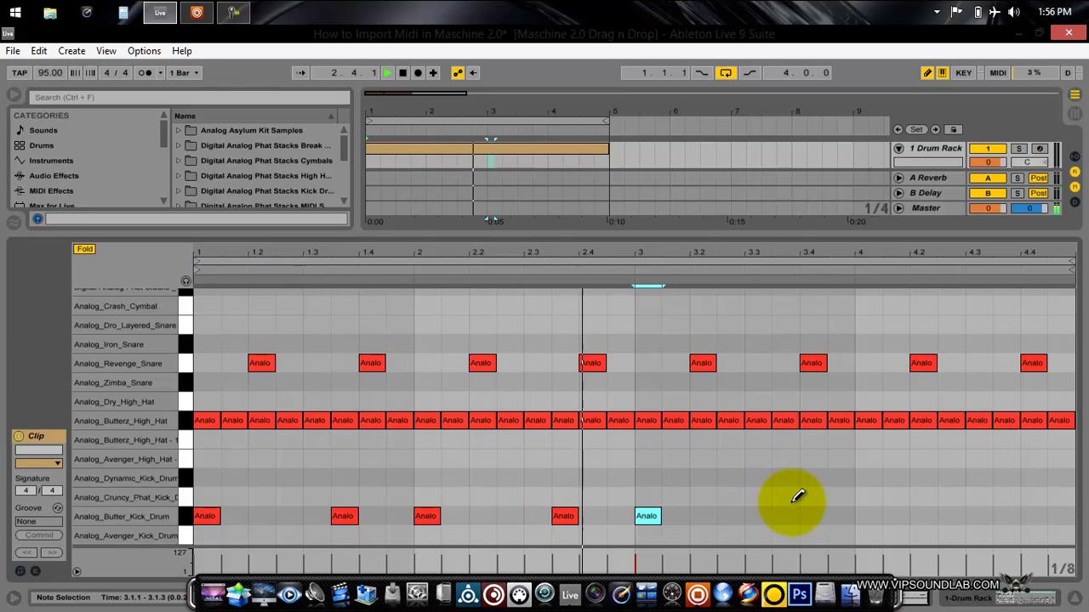
pyautogui.click(783, 516)
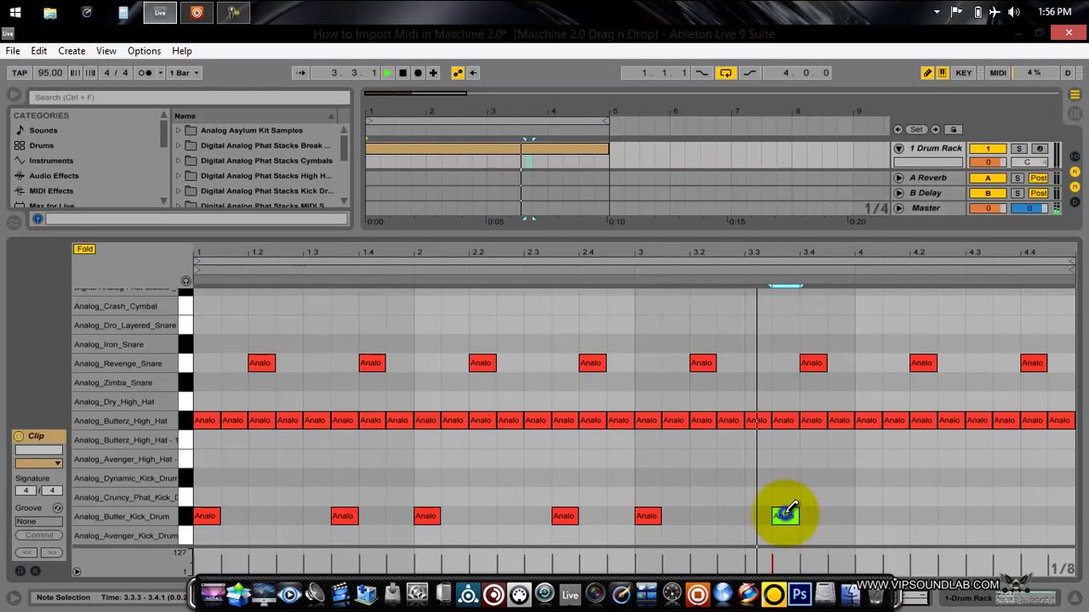
pyautogui.click(866, 514)
pyautogui.click(1005, 515)
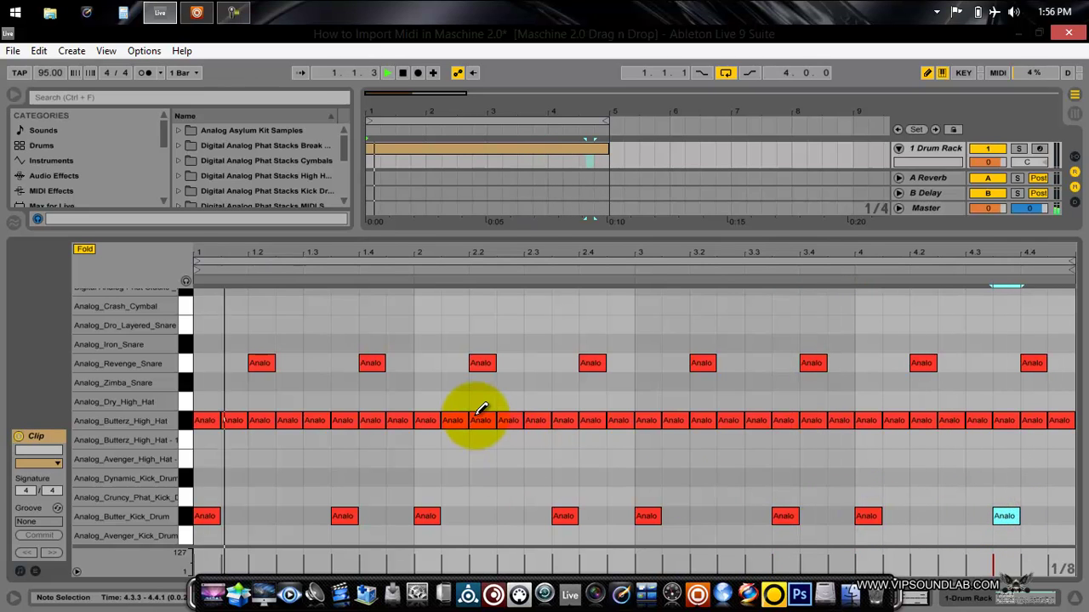
pyautogui.press('space')
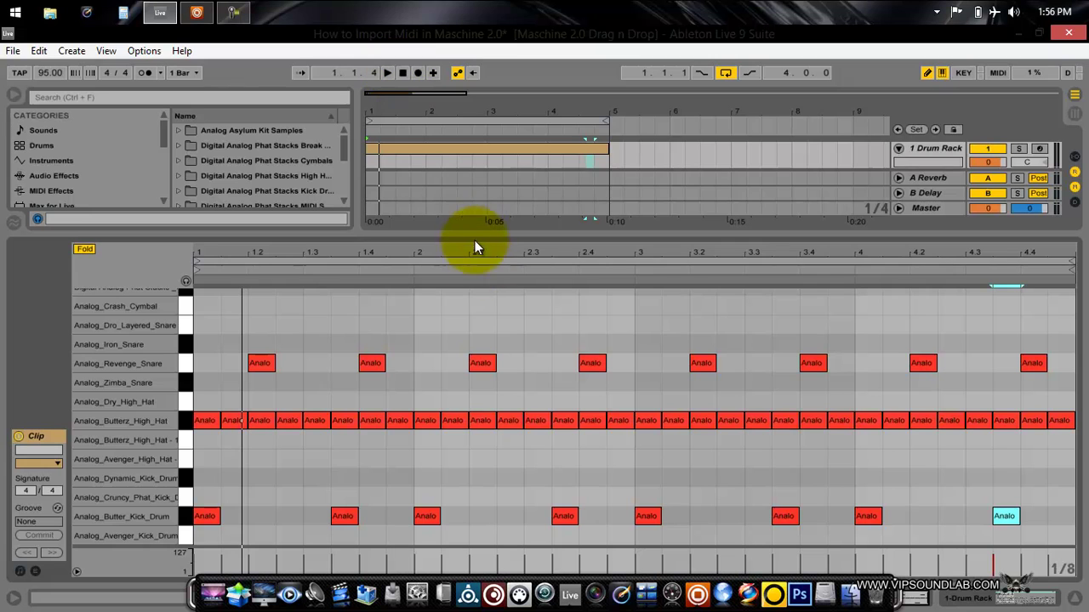
# Enlarge the Arrangement area, turn off Draw Mode, and select the whole four-bar drum clip
pyautogui.moveTo(479, 230); pyautogui.dragTo(472, 332)
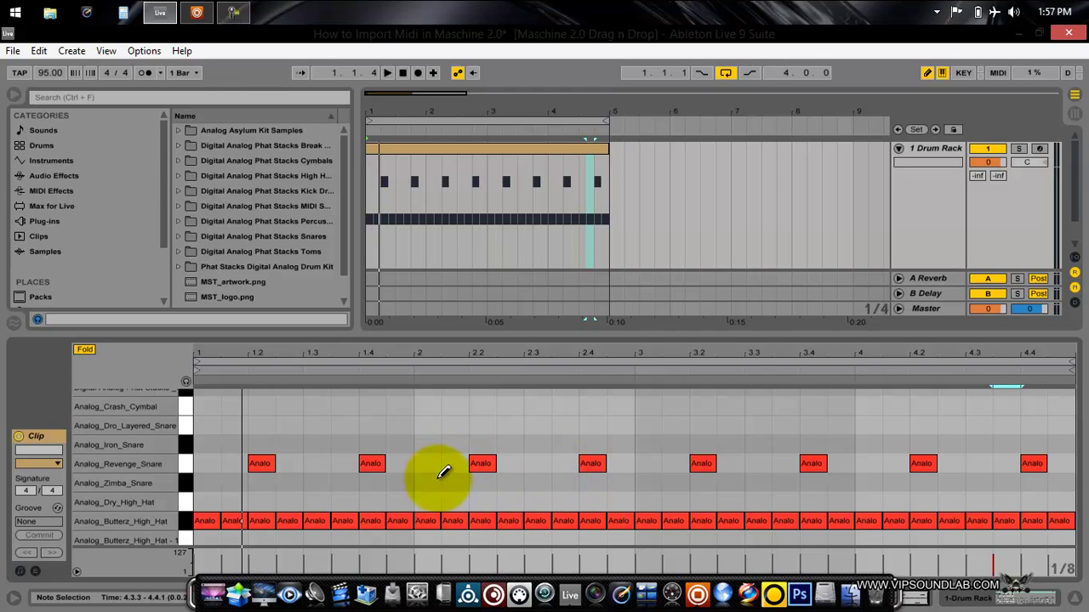
pyautogui.click(929, 73)
pyautogui.click(463, 150)
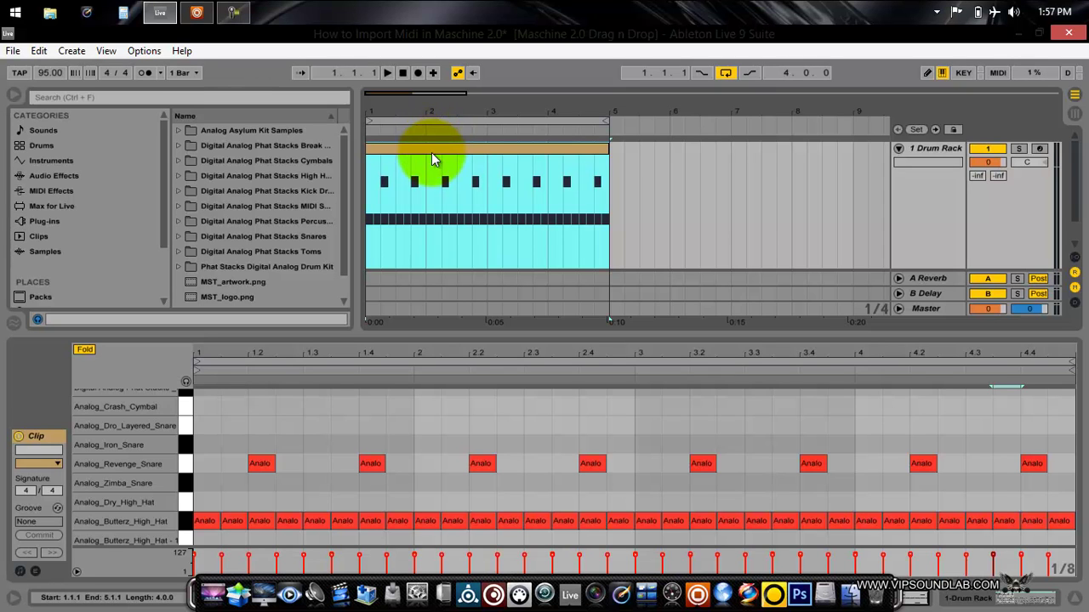
# Export the drum clip as a MIDI file to the Desktop, naming it 'Ableton Midi'
pyautogui.rightClick(438, 147)
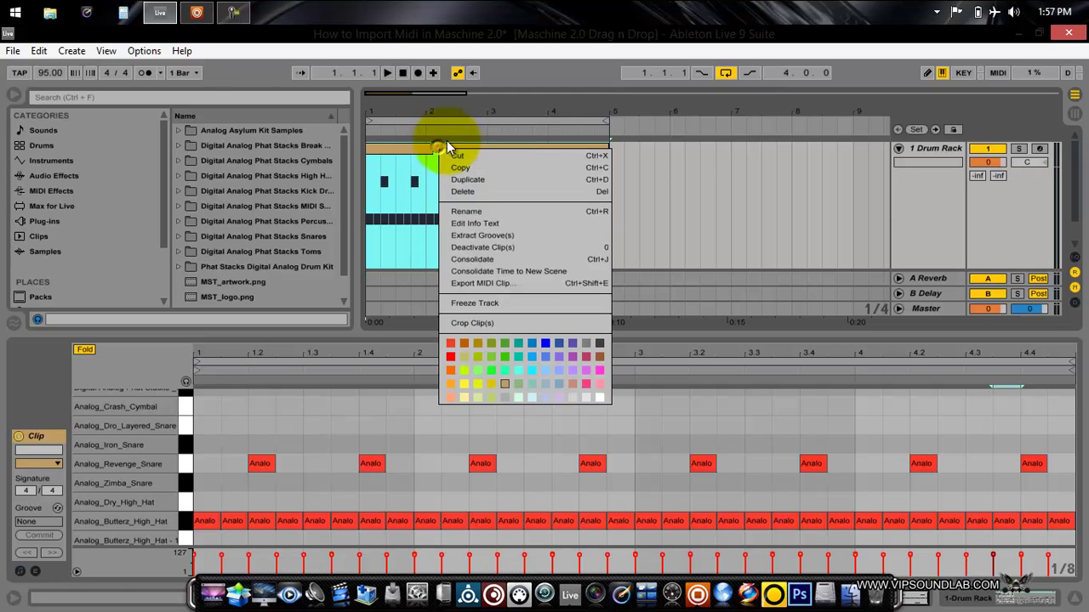
pyautogui.click(485, 283)
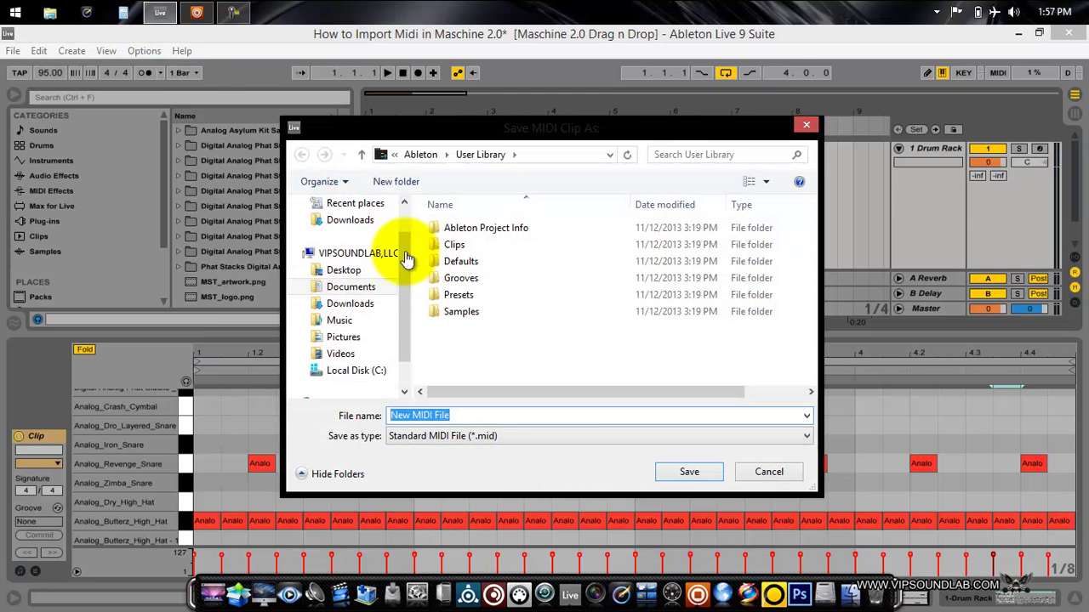
pyautogui.click(349, 270)
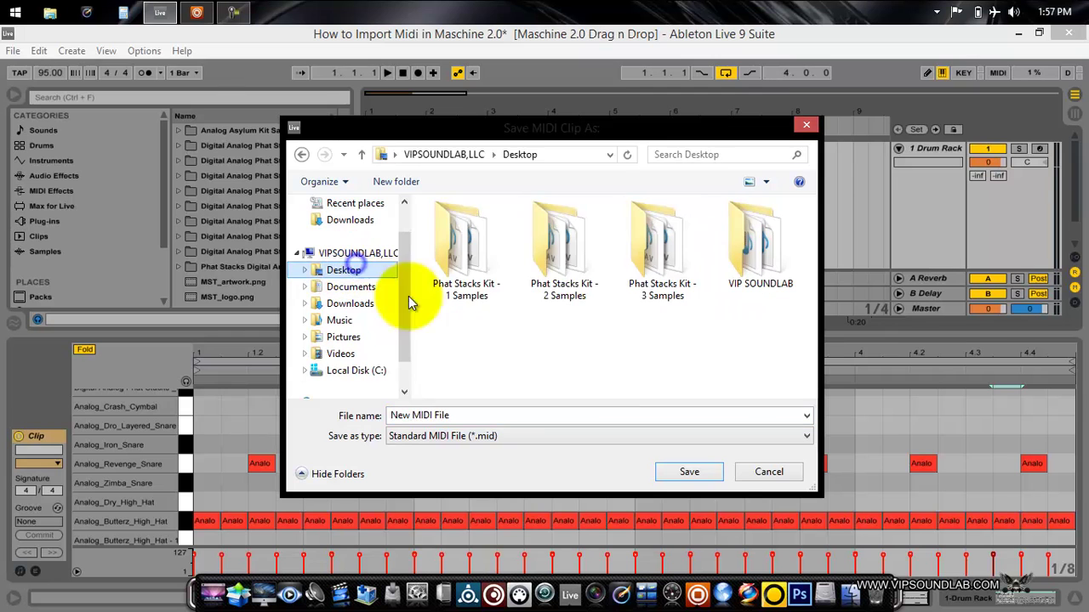
pyautogui.click(460, 416)
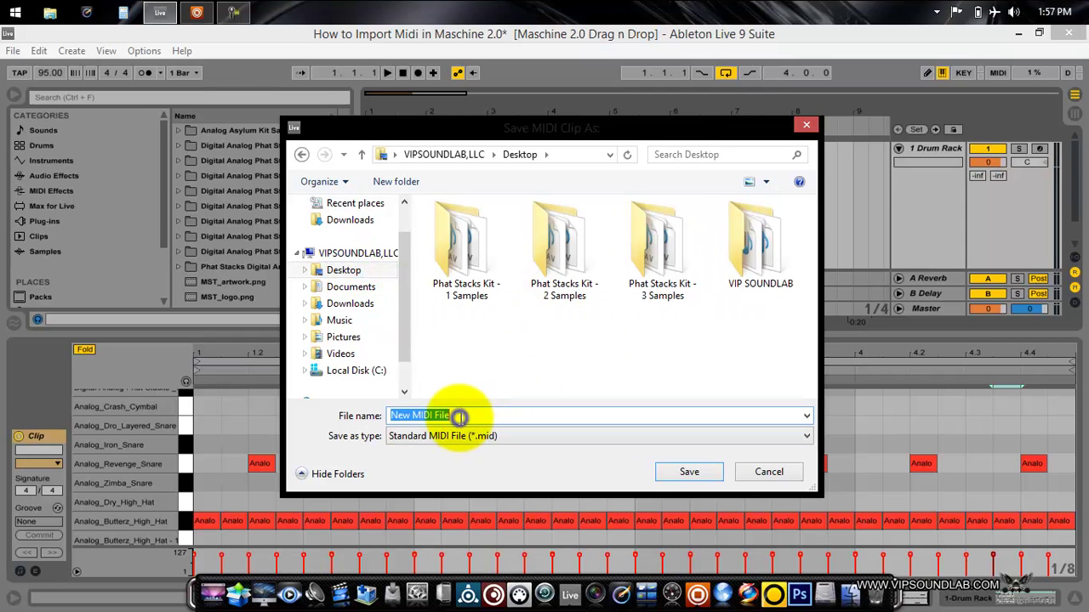